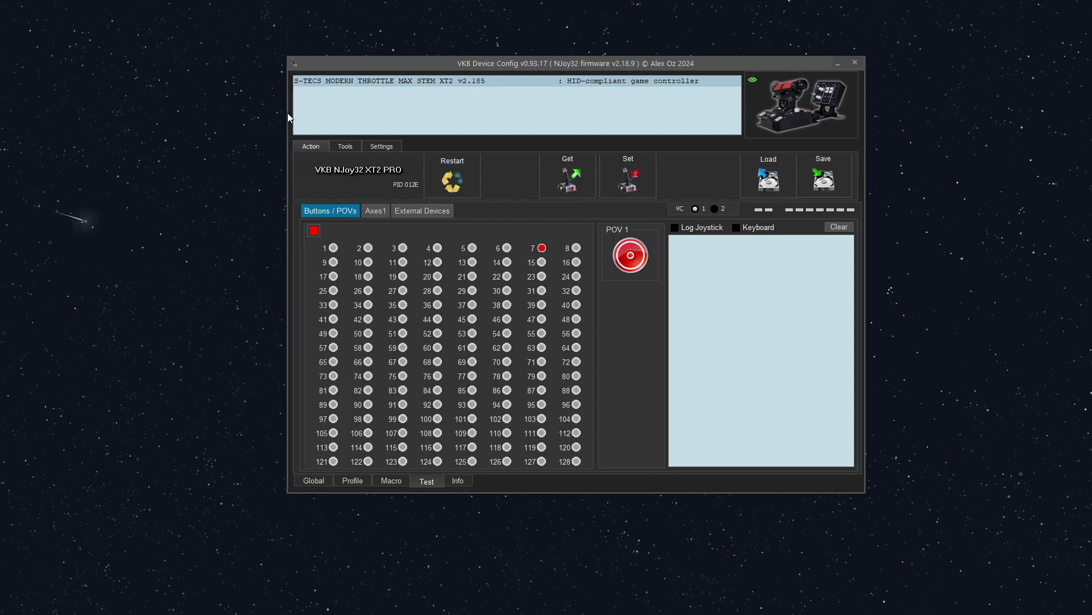
# Bring the VKB Device Config window into focus to begin testing the throttle
pyautogui.click(361, 64)
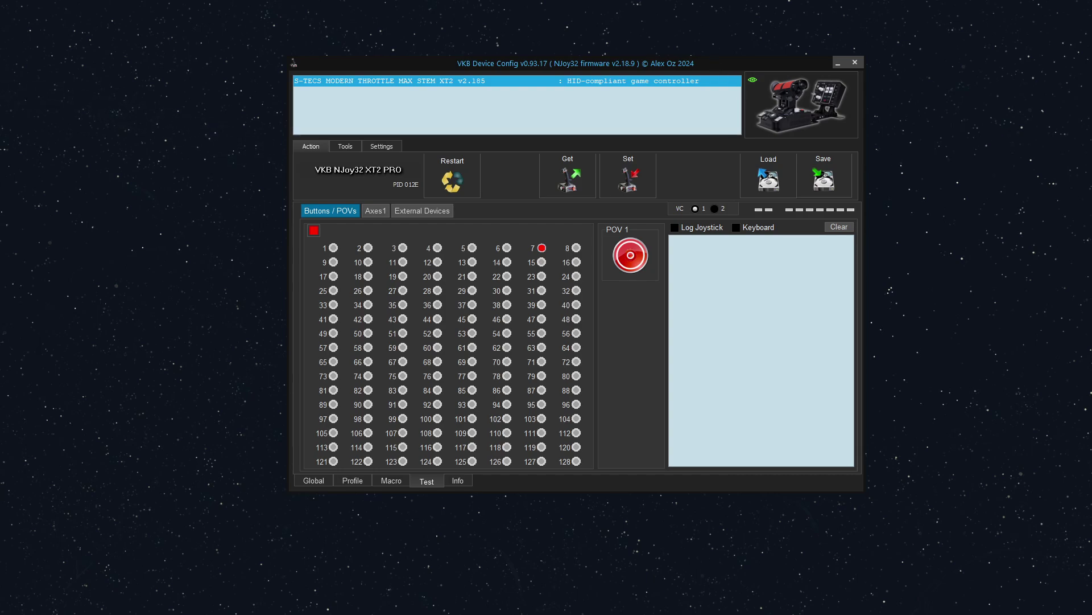
pyautogui.click(374, 212)
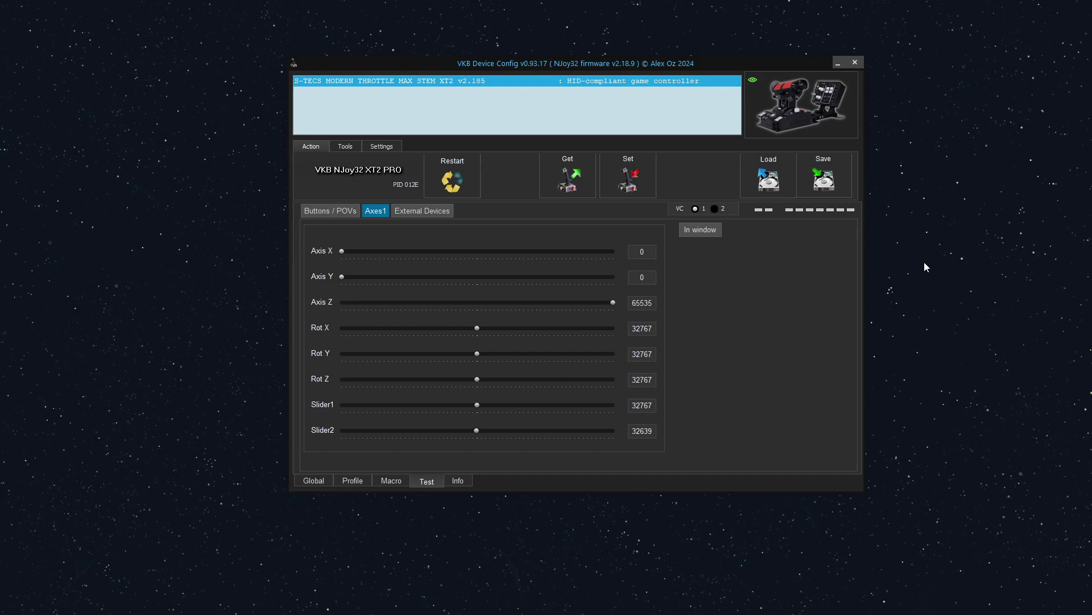
# Switch to the Profile tab's POVs page showing rows #1 to #4
pyautogui.click(357, 482)
pyautogui.click(385, 210)
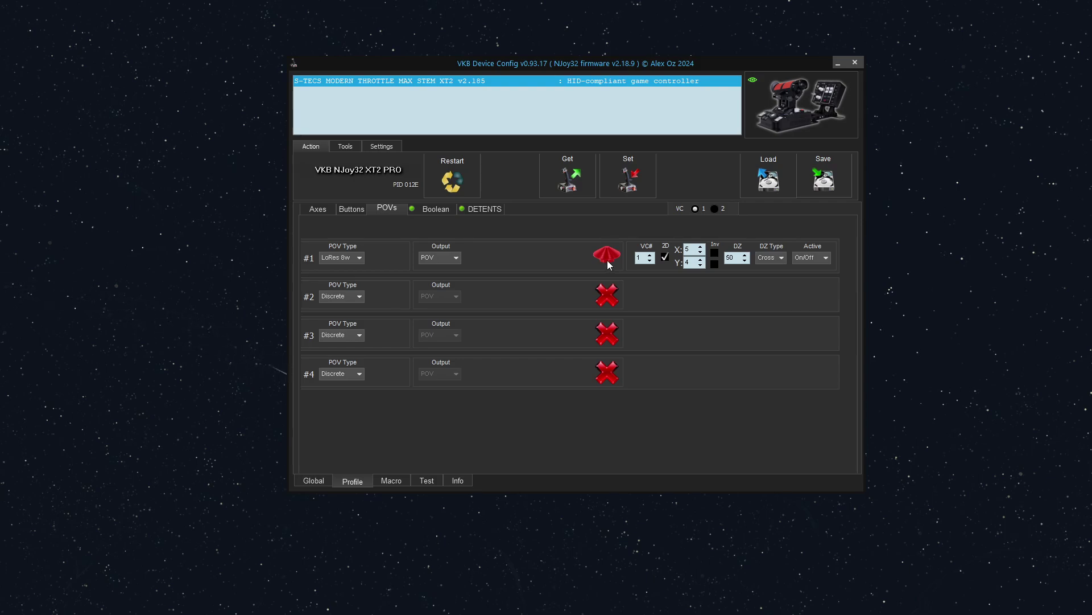
# Save the current profile to a config file named 'backup'
pyautogui.click(834, 181)
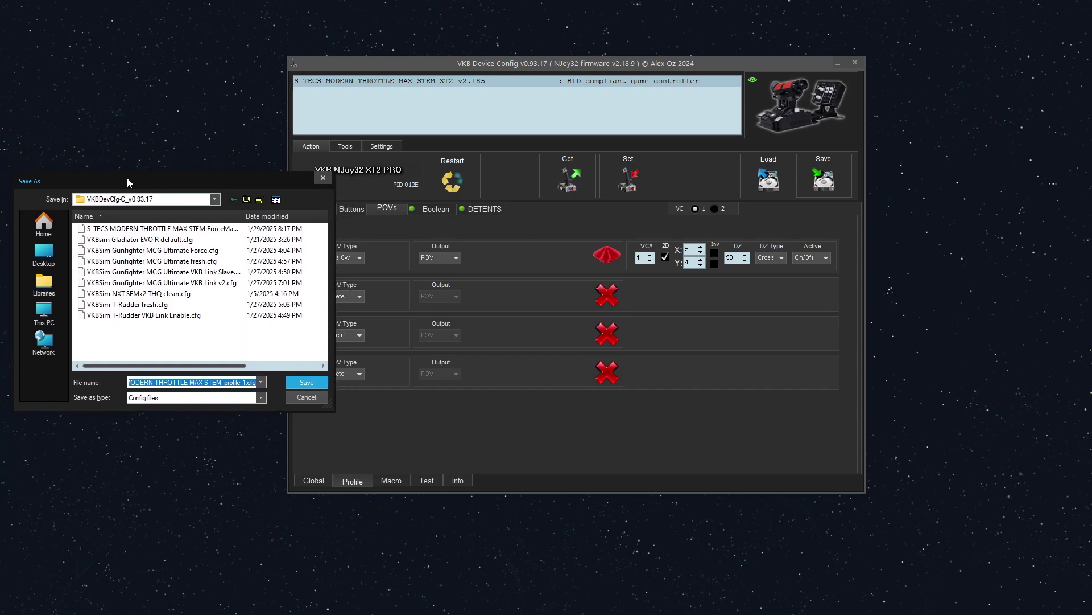
pyautogui.click(244, 382)
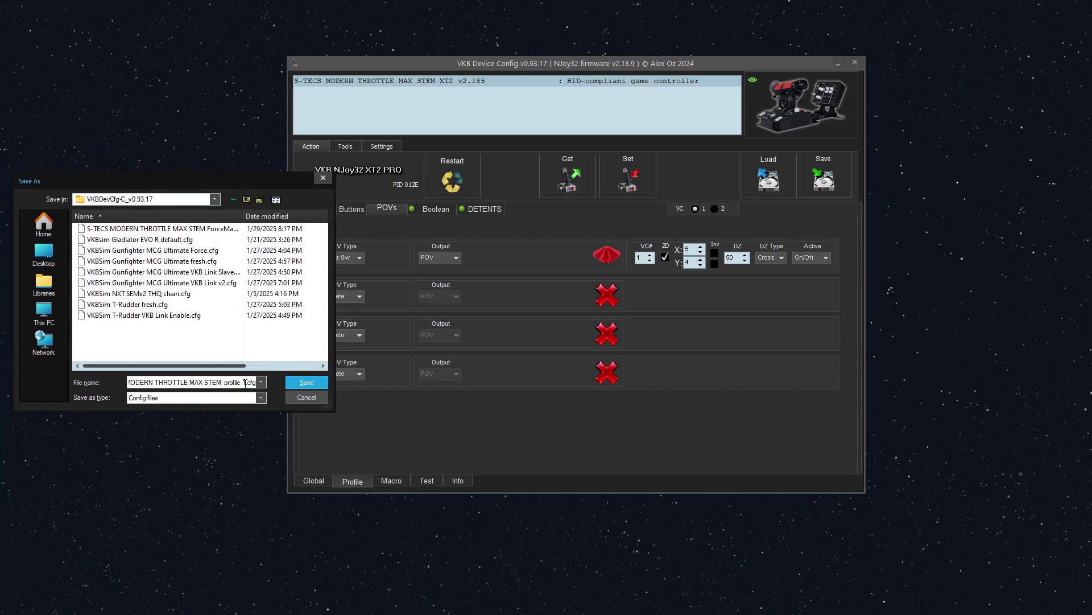
pyautogui.press('BackSpace')
pyautogui.press('BackSpace')
pyautogui.press('BackSpace')
pyautogui.press('BackSpace')
pyautogui.press('BackSpace')
pyautogui.press('BackSpace')
pyautogui.press('BackSpace')
pyautogui.press('BackSpace')
pyautogui.press('BackSpace')
pyautogui.press('BackSpace')
pyautogui.write('backup')
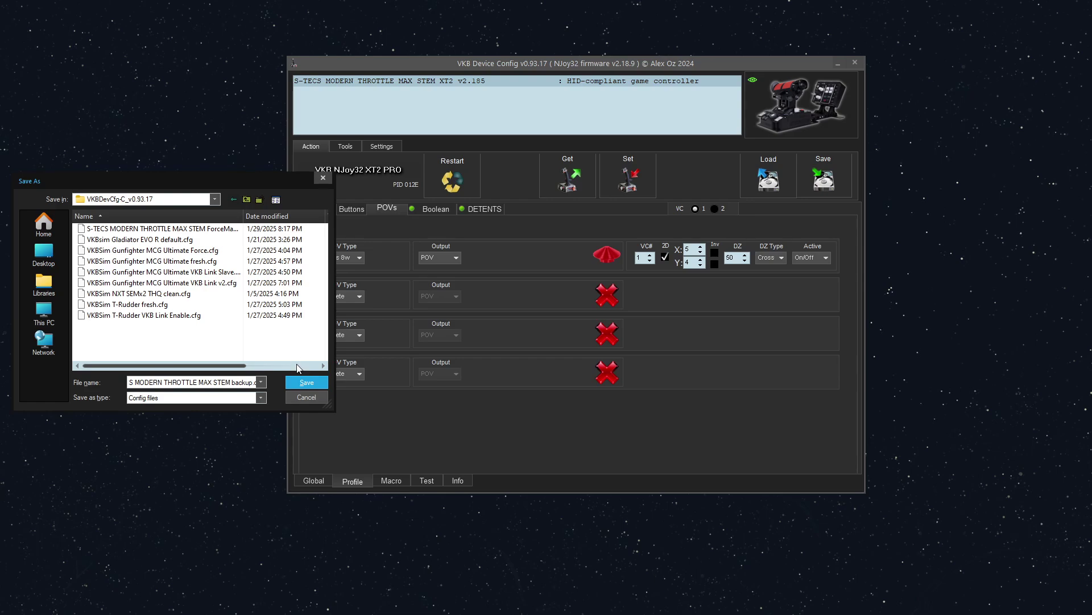
pyautogui.click(302, 385)
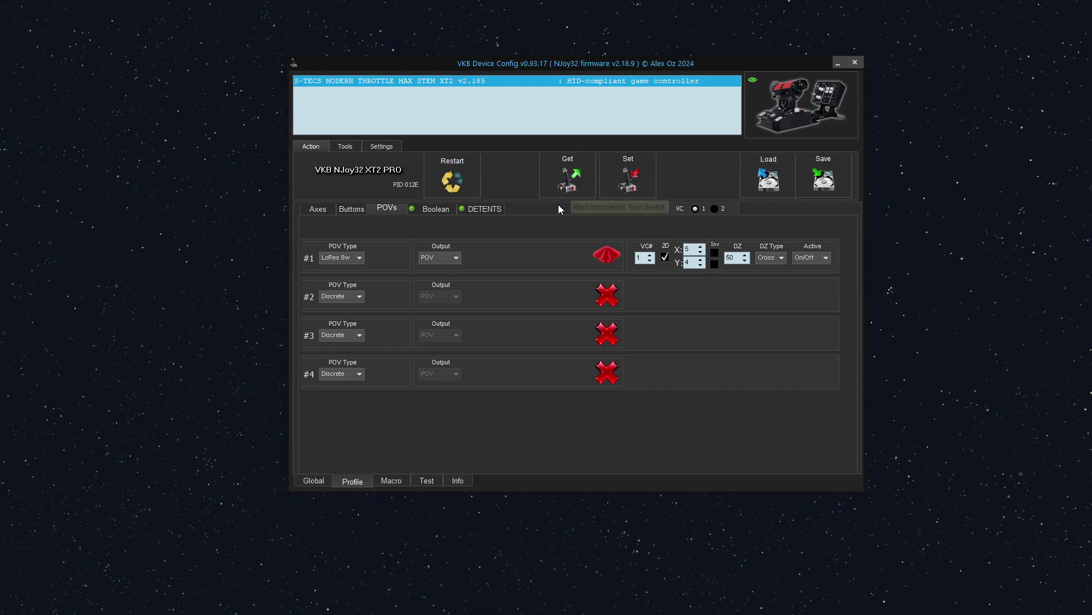
# Set POV #2 to LoRes 4w with 2D enabled, then view the live axis readouts
pyautogui.click(351, 296)
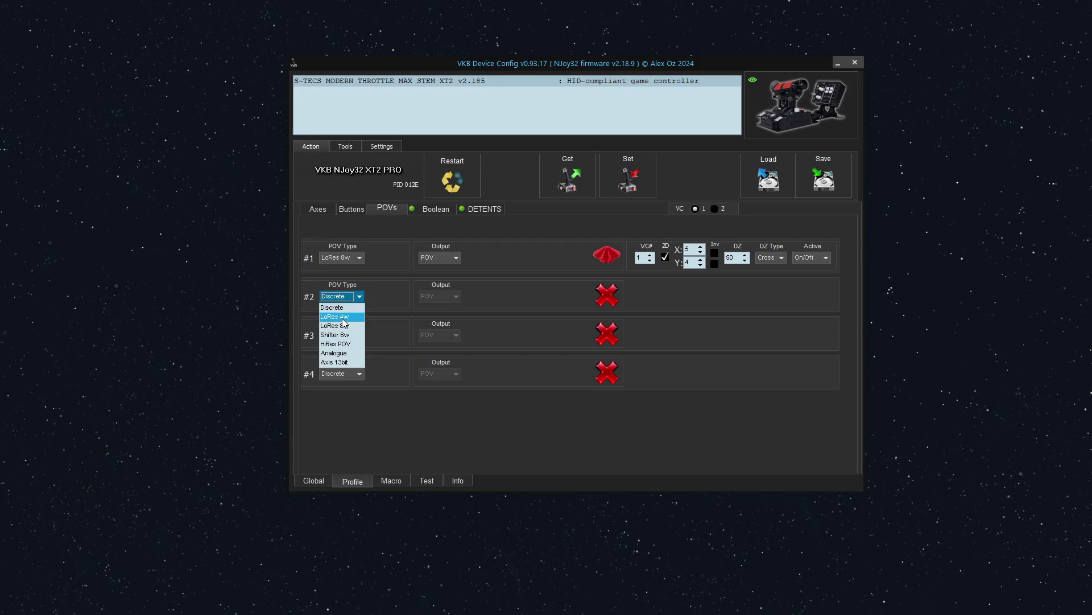
pyautogui.click(336, 316)
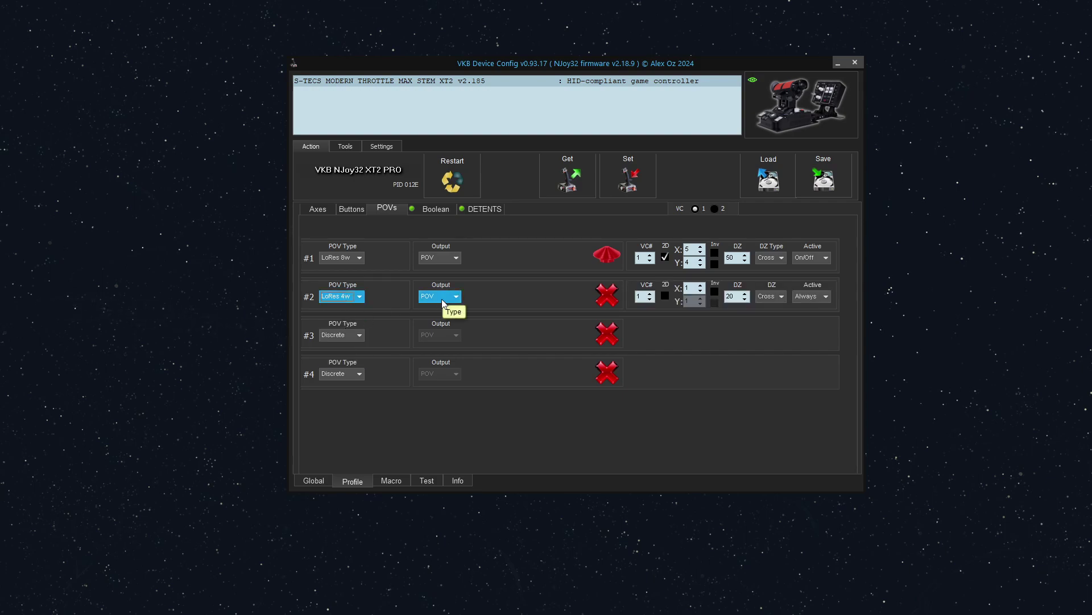
pyautogui.click(665, 297)
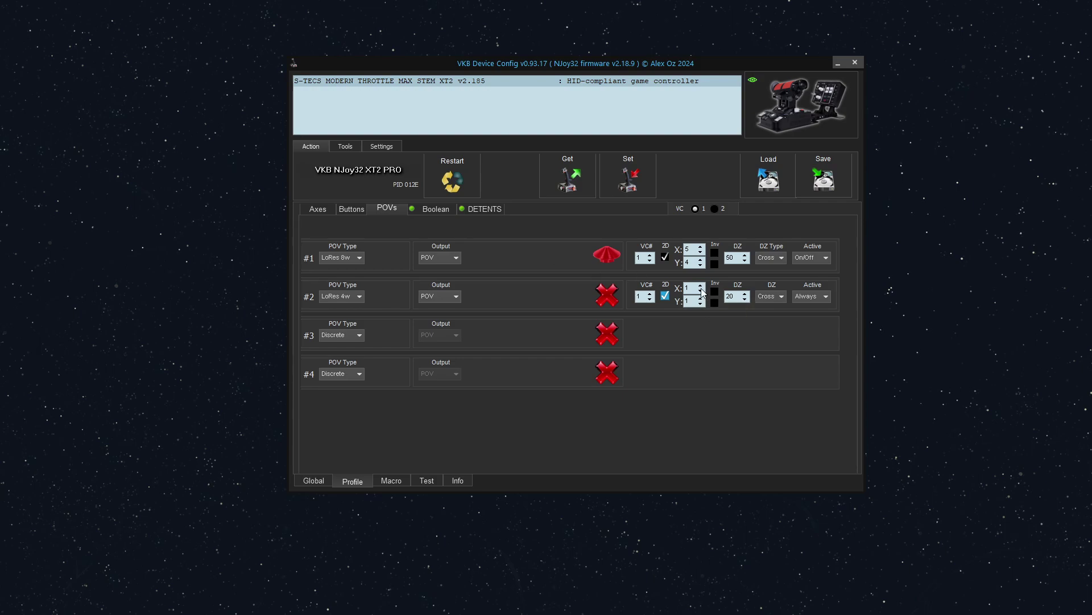
pyautogui.click(431, 479)
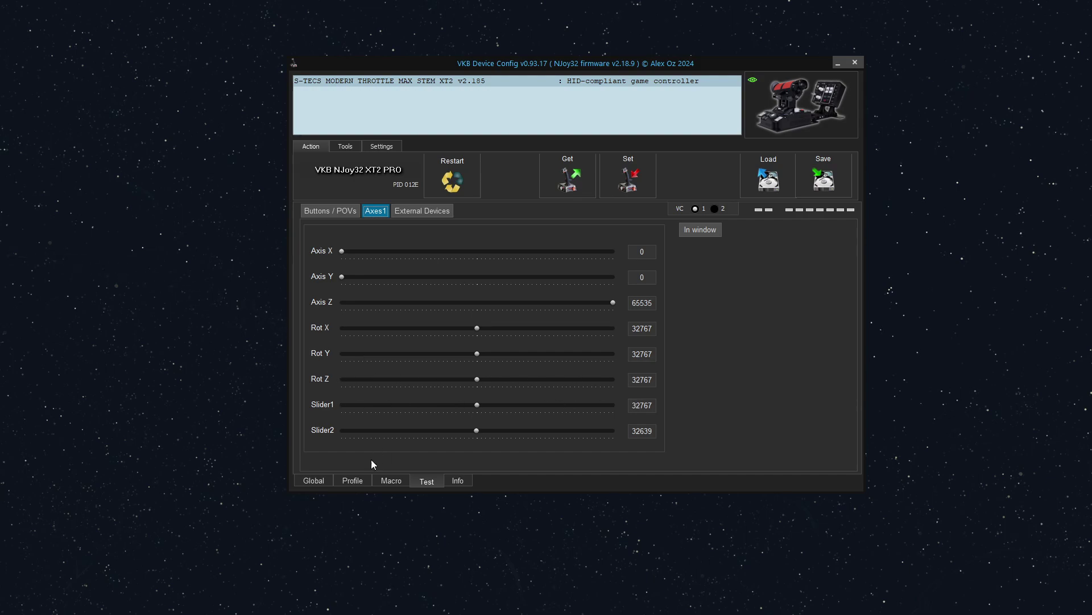
# Assign axis 6 as POV #2's X source and axis 7 as its Y source
pyautogui.click(352, 484)
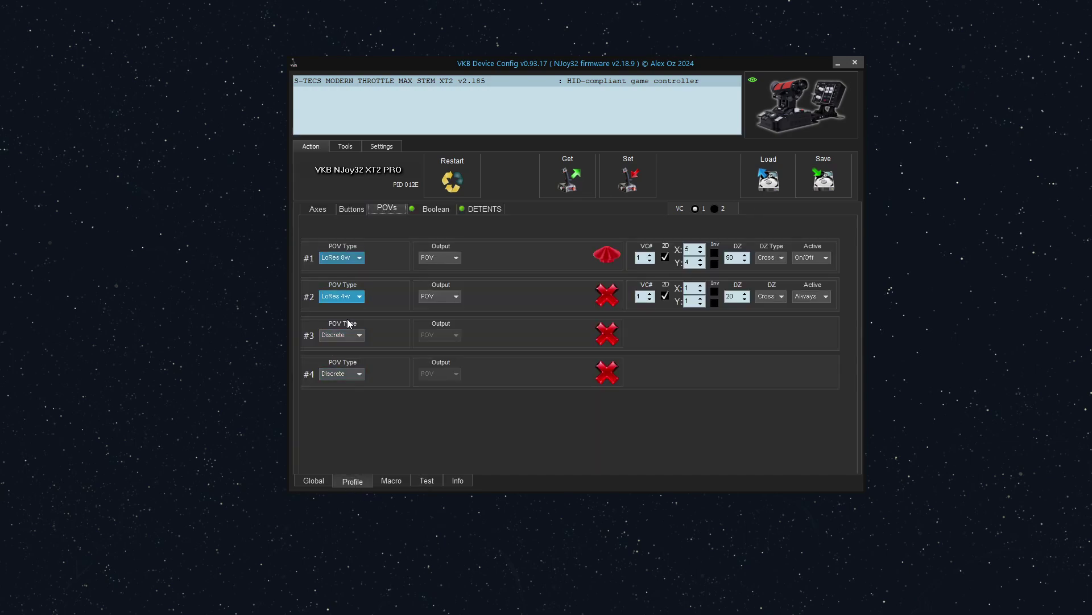
pyautogui.click(319, 209)
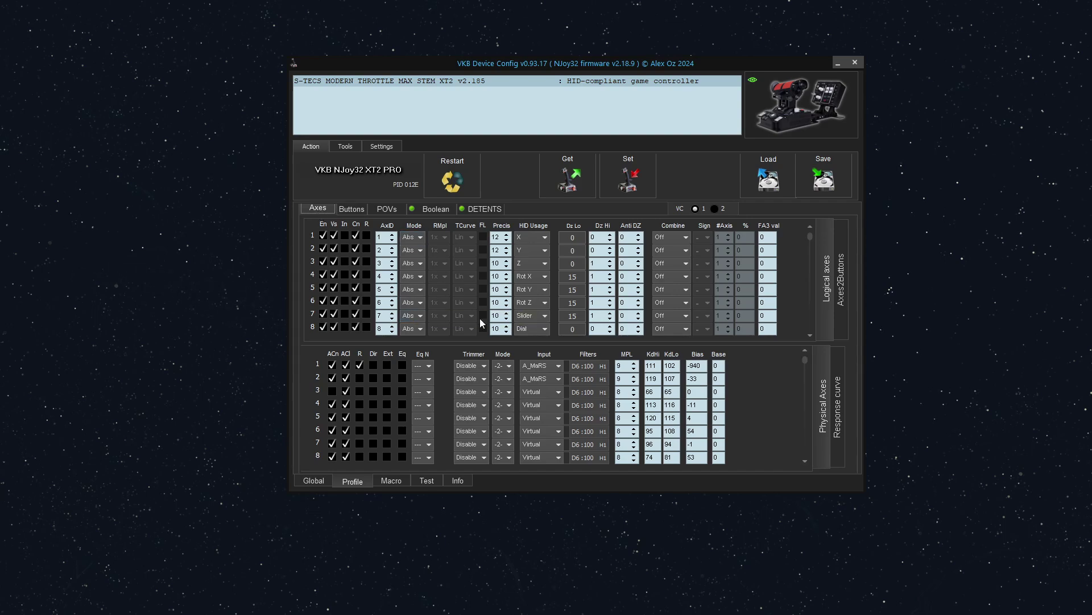
pyautogui.click(386, 210)
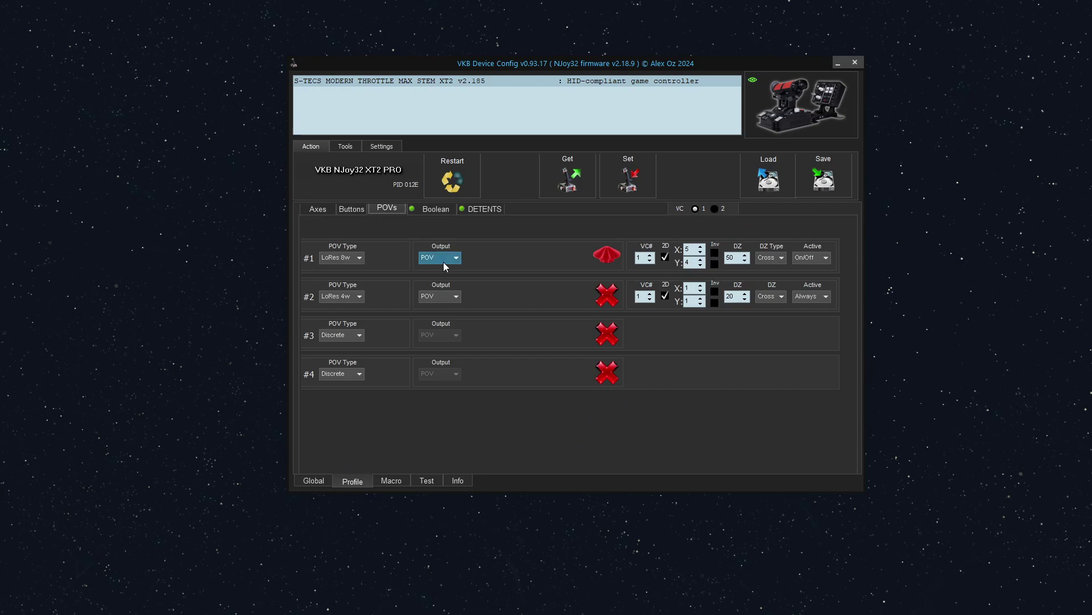
pyautogui.click(702, 286)
pyautogui.click(701, 287)
pyautogui.click(701, 286)
pyautogui.click(700, 299)
# Write the profile with POV #2 at deadzone 20, Cross, Always active to the throttle
pyautogui.click(425, 481)
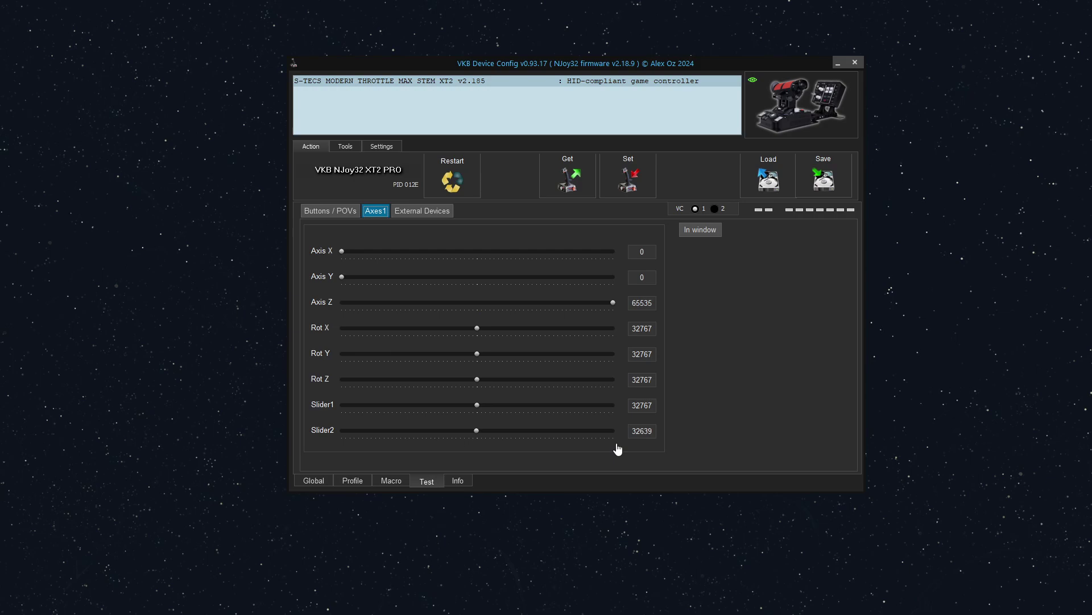
pyautogui.click(352, 482)
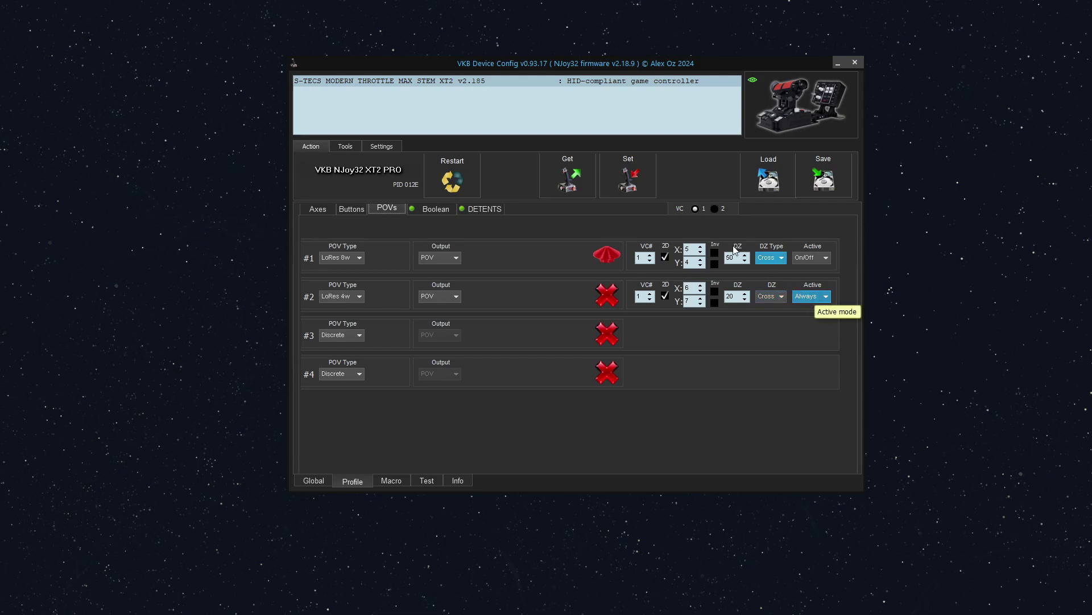
pyautogui.click(634, 180)
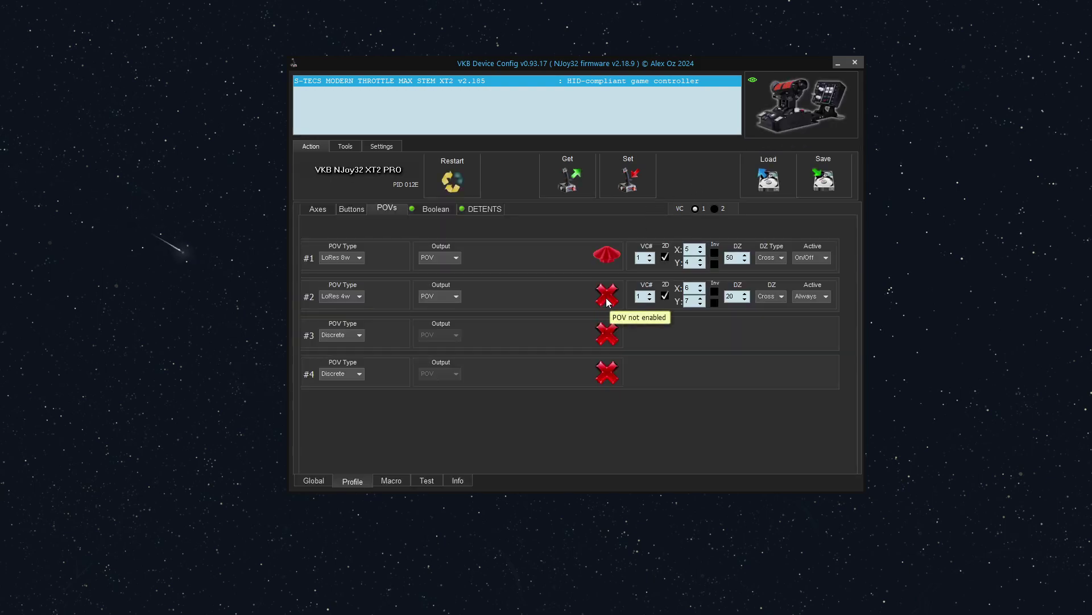
# Raise the global POV count to 2 and write it to the throttle
pyautogui.click(303, 481)
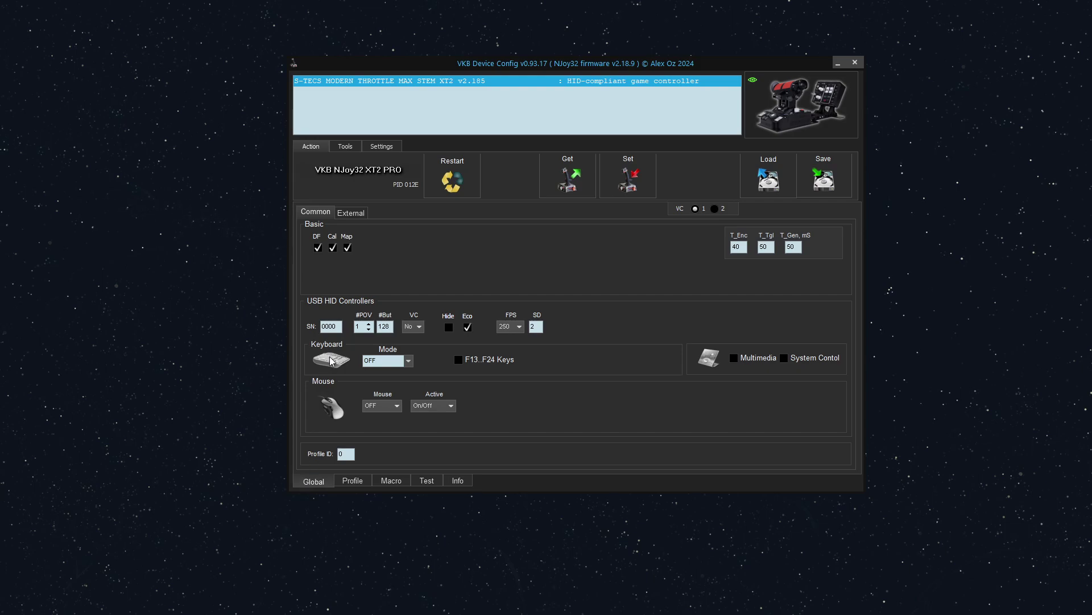
pyautogui.click(368, 323)
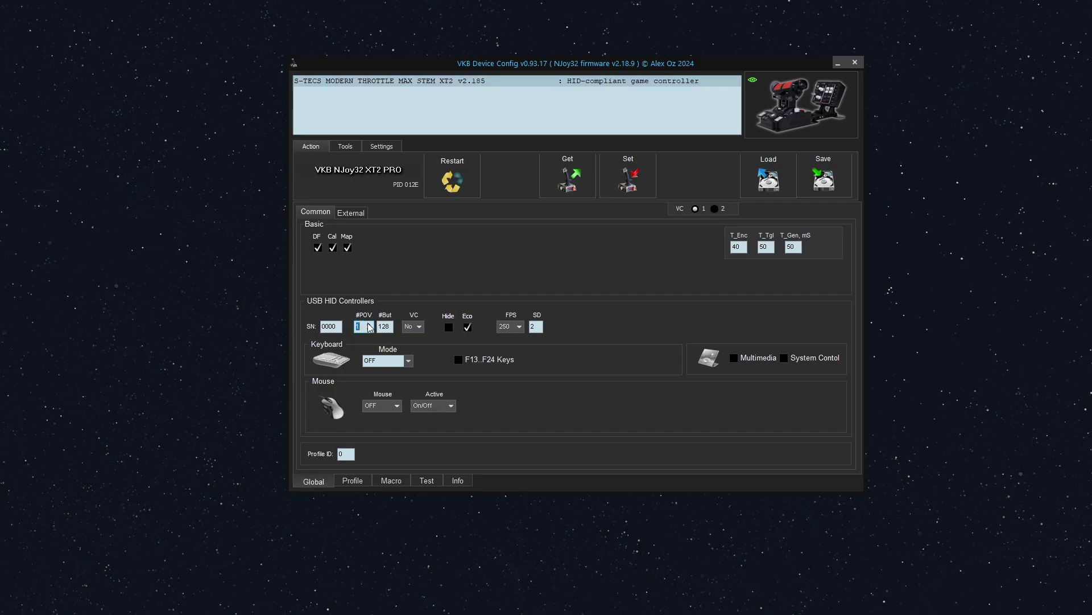
pyautogui.click(643, 181)
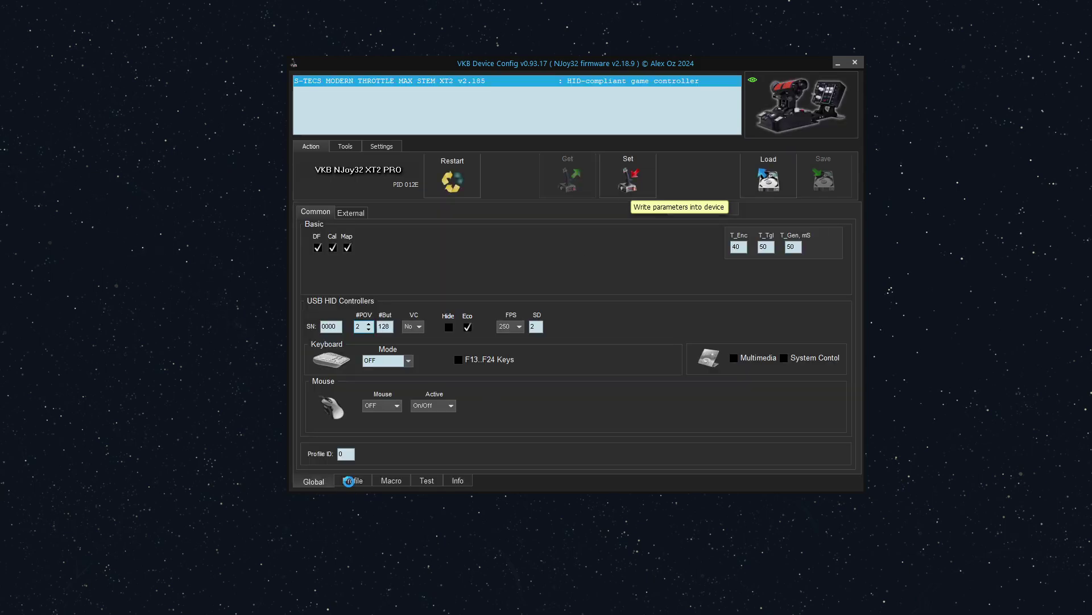
pyautogui.click(354, 481)
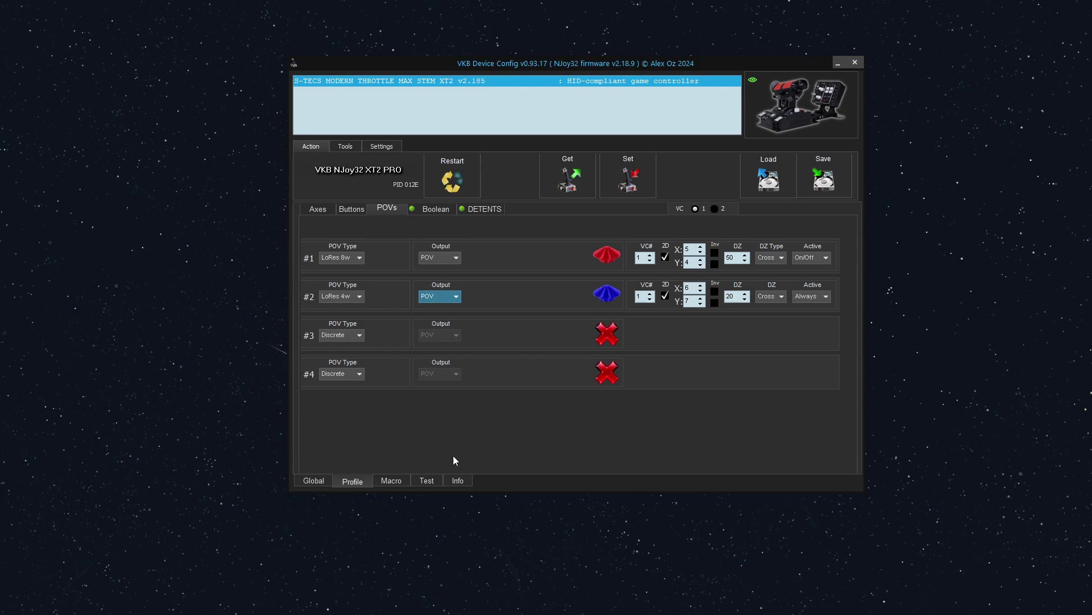
# Show the live Buttons/POVs test page listing POV 1 and POV 2
pyautogui.click(431, 478)
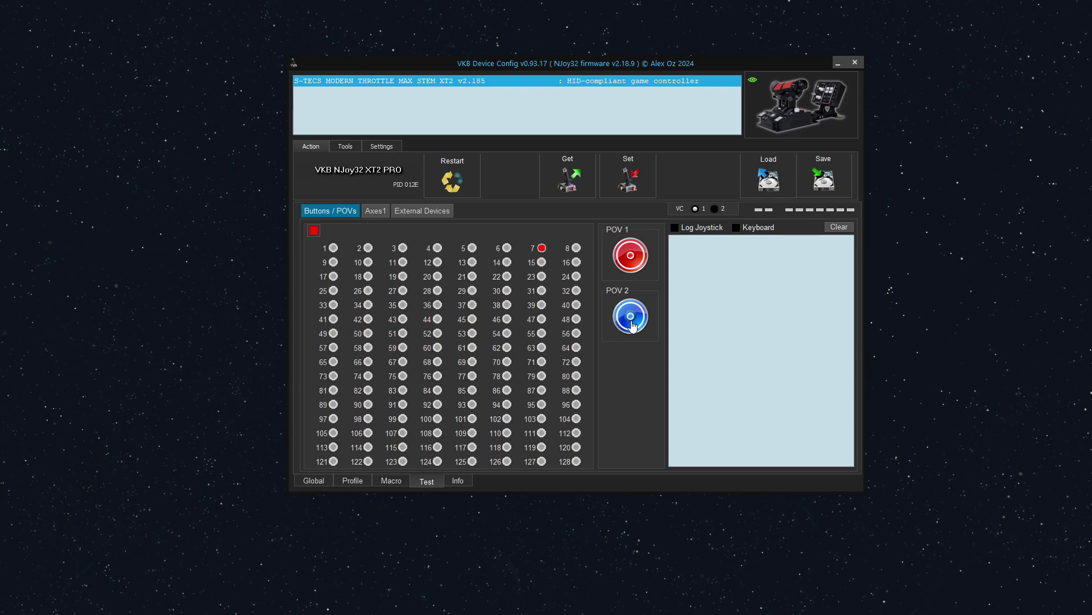
# Go back to the Profile tab's POVs page
pyautogui.click(363, 483)
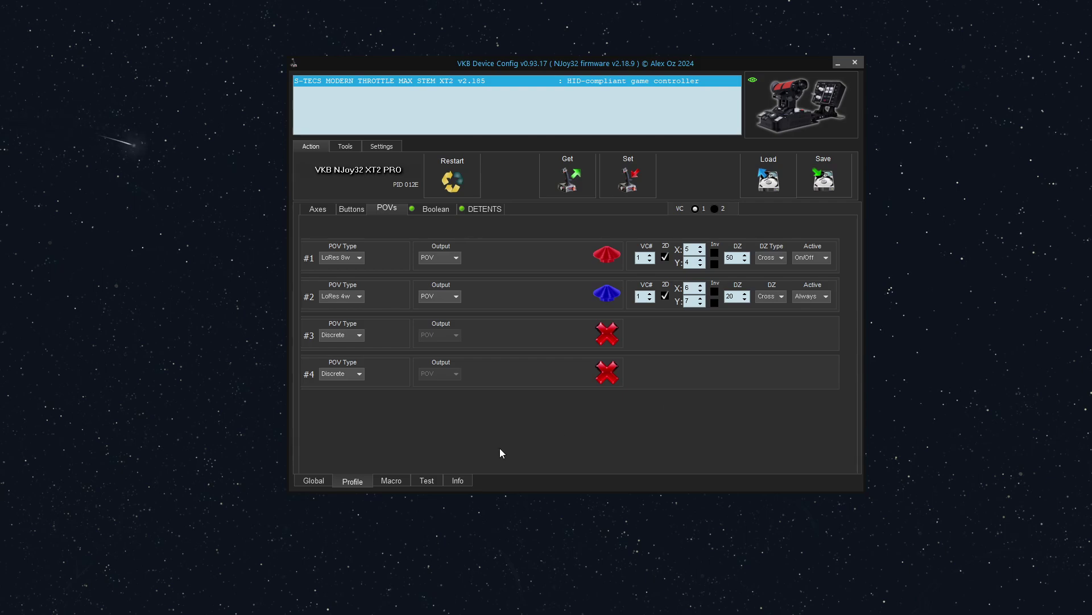
# Open the Test tab's Axes1 page to watch Axis X through Slider2
pyautogui.click(428, 481)
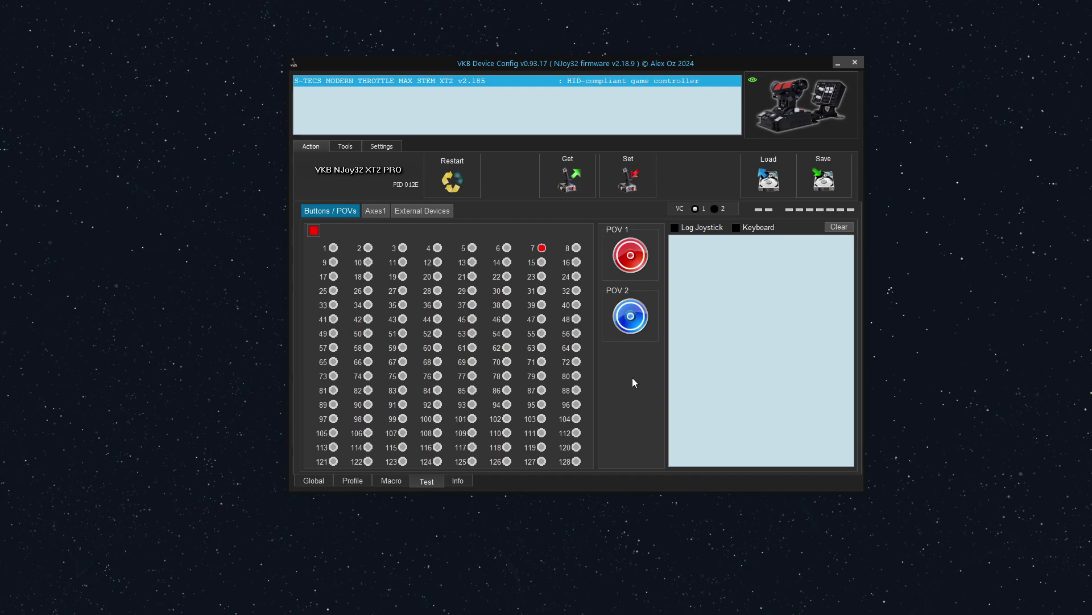
pyautogui.click(376, 215)
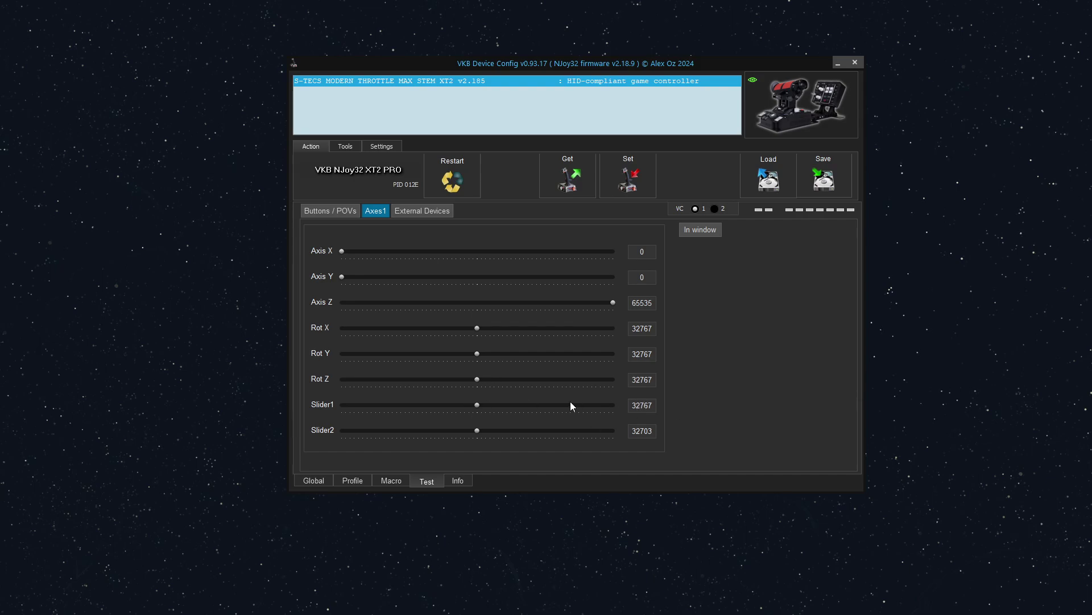
# Uncheck Vs for logical axis 6, write the profile, and verify only six axes in the axis test
pyautogui.click(357, 484)
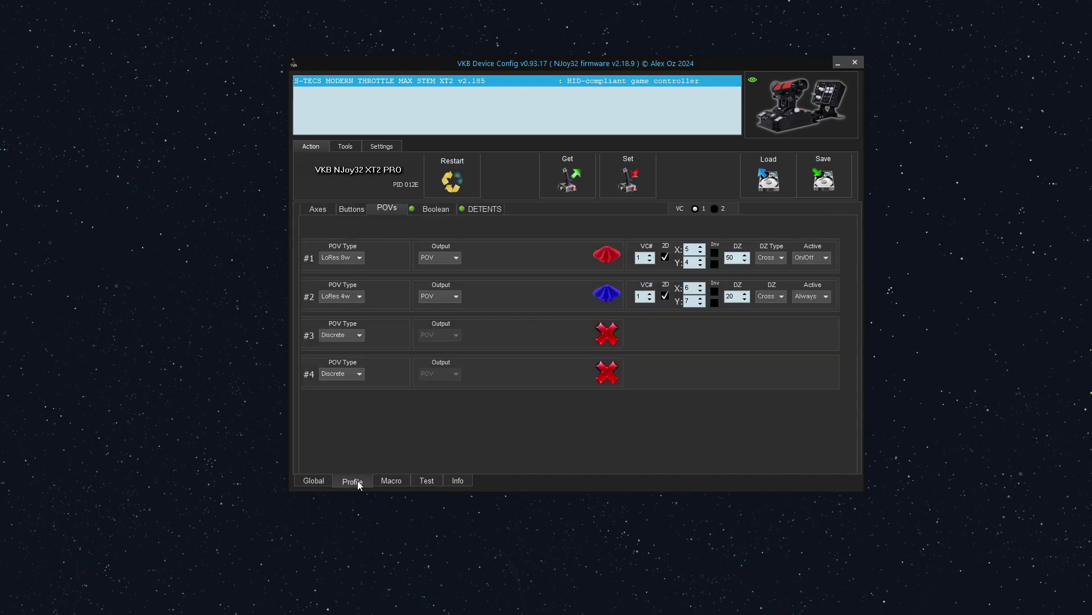
pyautogui.click(322, 209)
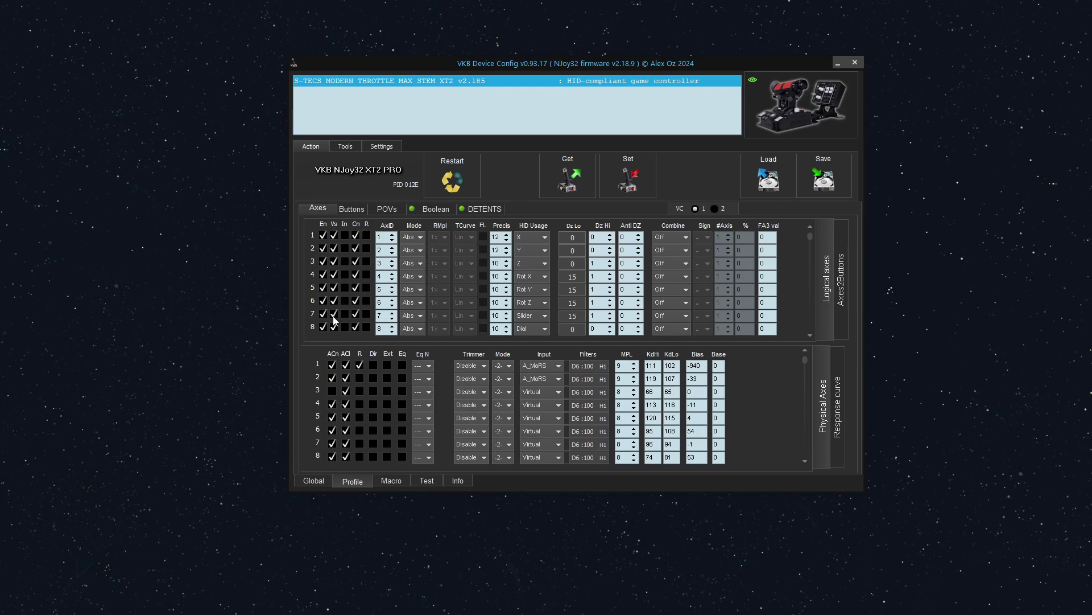
pyautogui.click(335, 300)
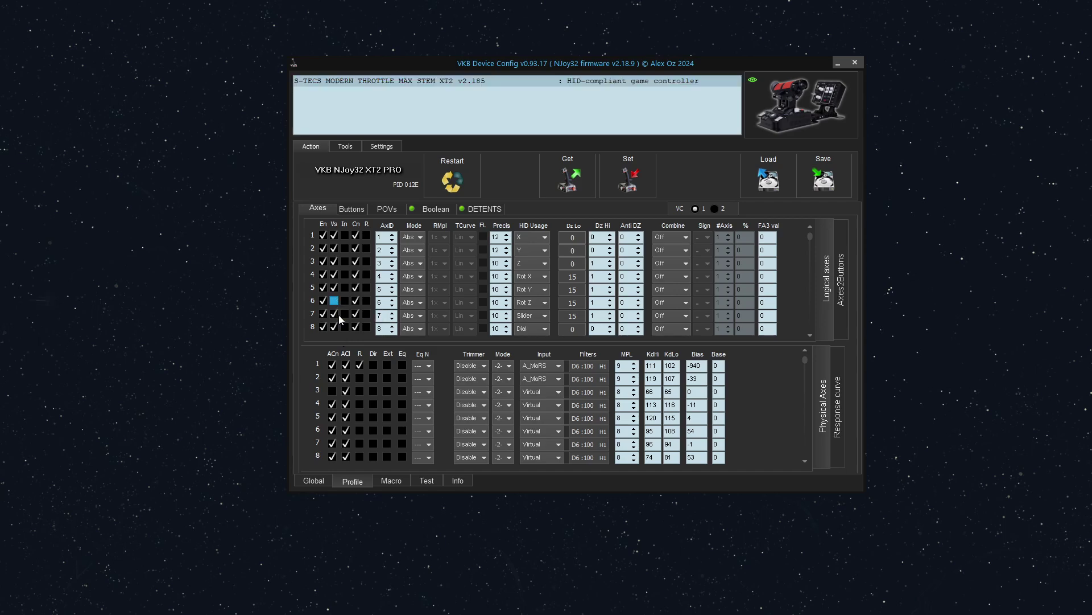
pyautogui.click(640, 179)
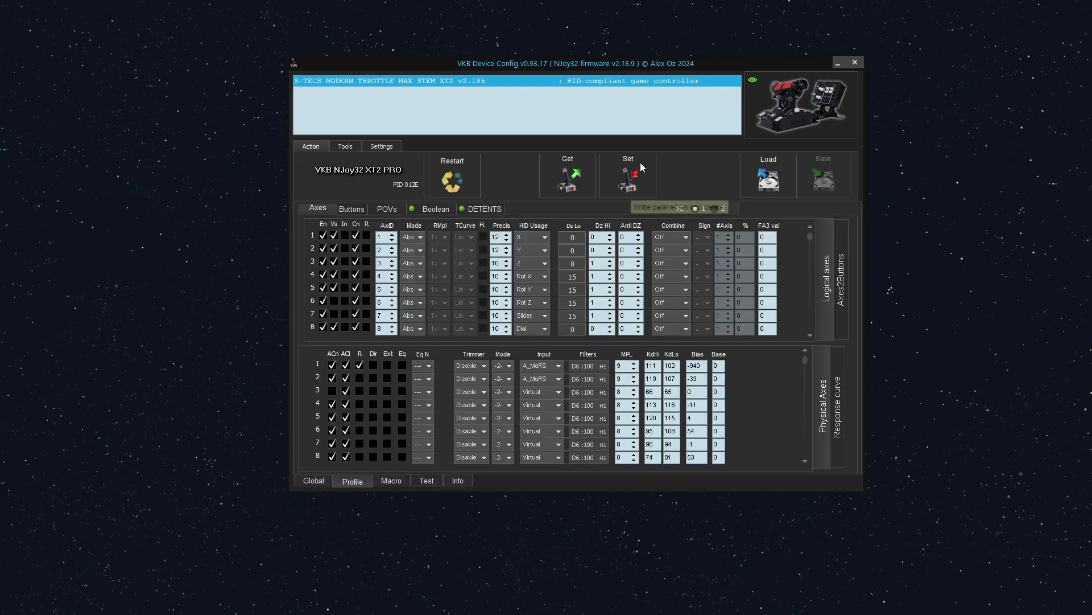
pyautogui.click(425, 480)
pyautogui.click(376, 211)
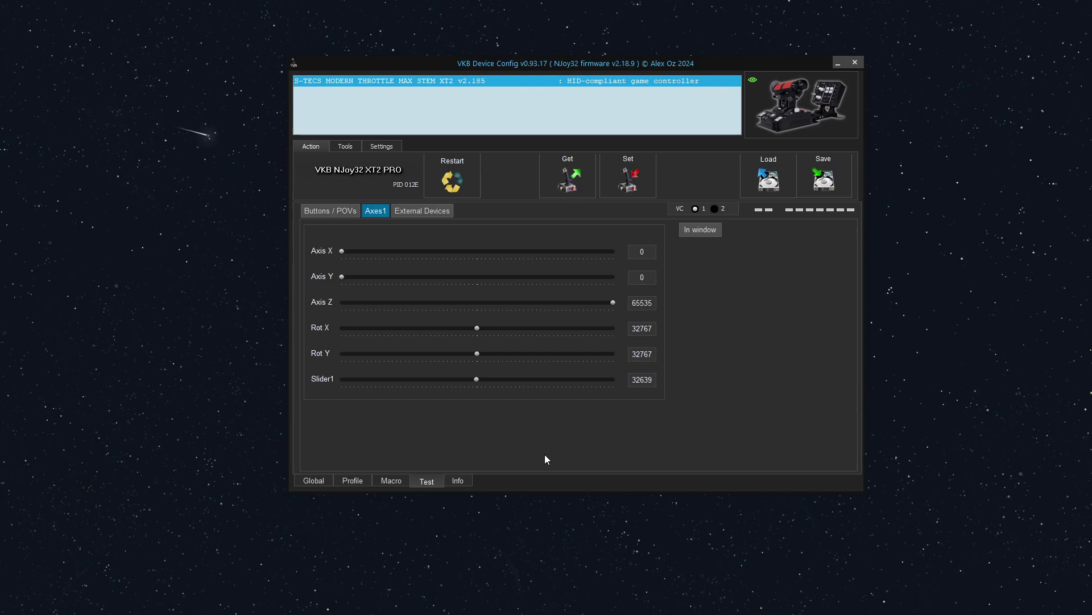
# Switch to the live Buttons/POVs test showing the POV 1 and POV 2 hats
pyautogui.click(339, 211)
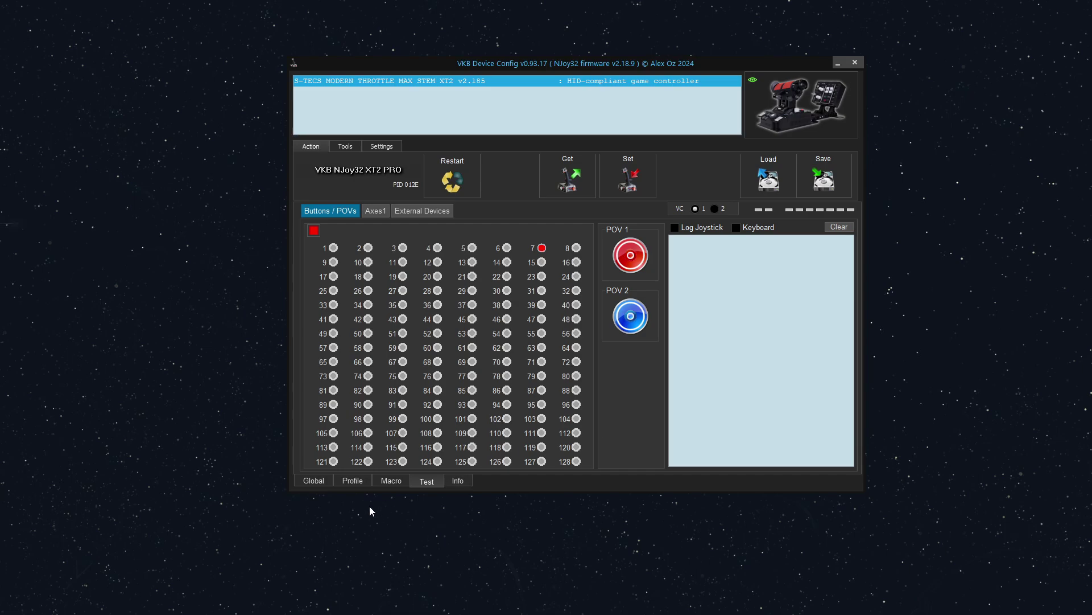
# Change POV #2's type to LoRes 8w in the profile's POV settings and write it to the throttle
pyautogui.click(363, 481)
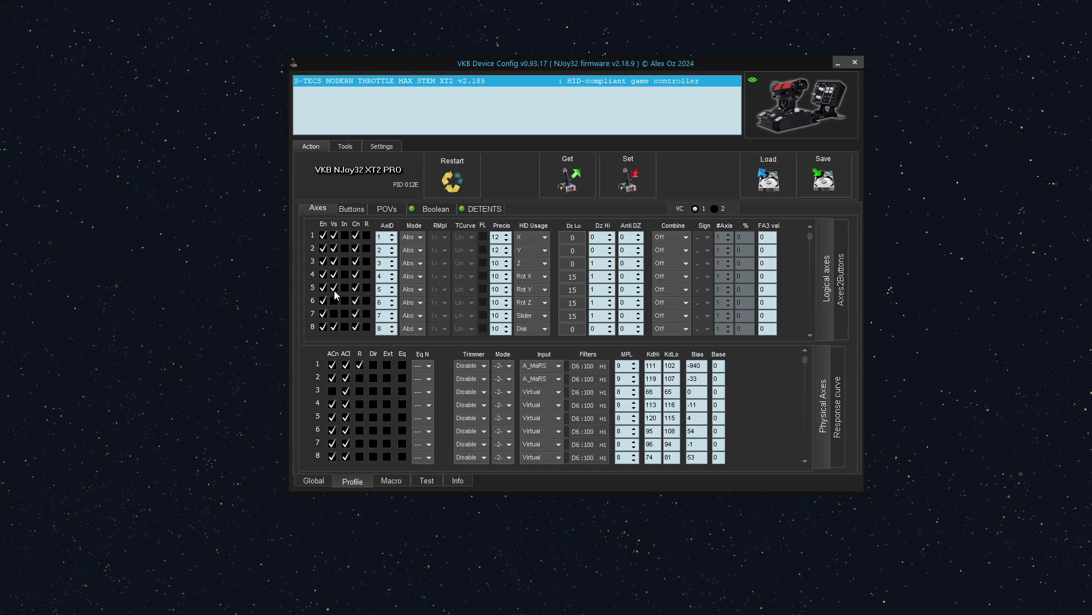
pyautogui.click(385, 212)
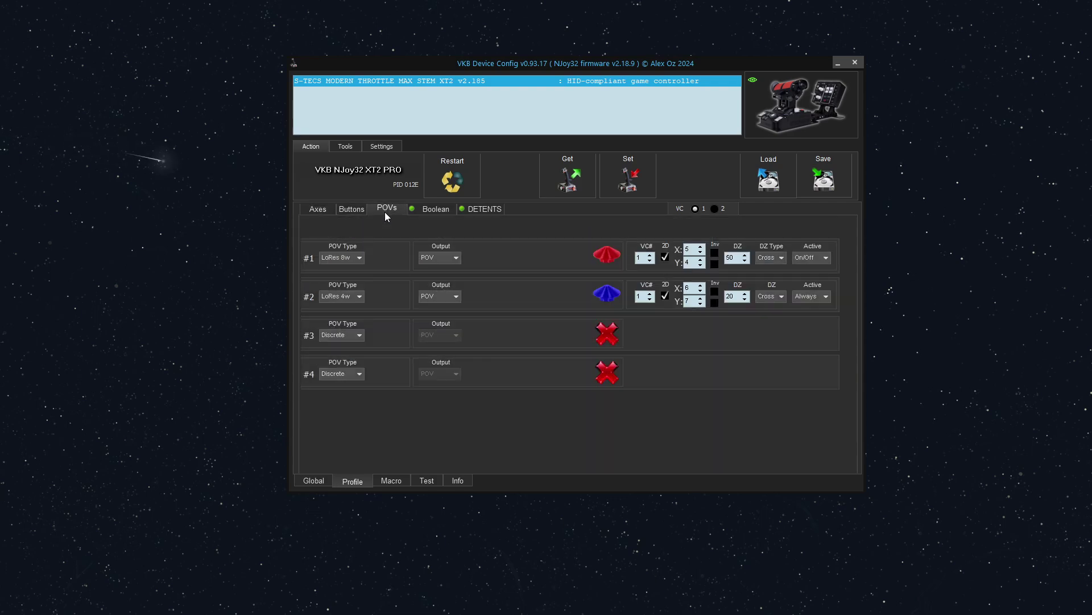
pyautogui.click(356, 300)
pyautogui.click(352, 301)
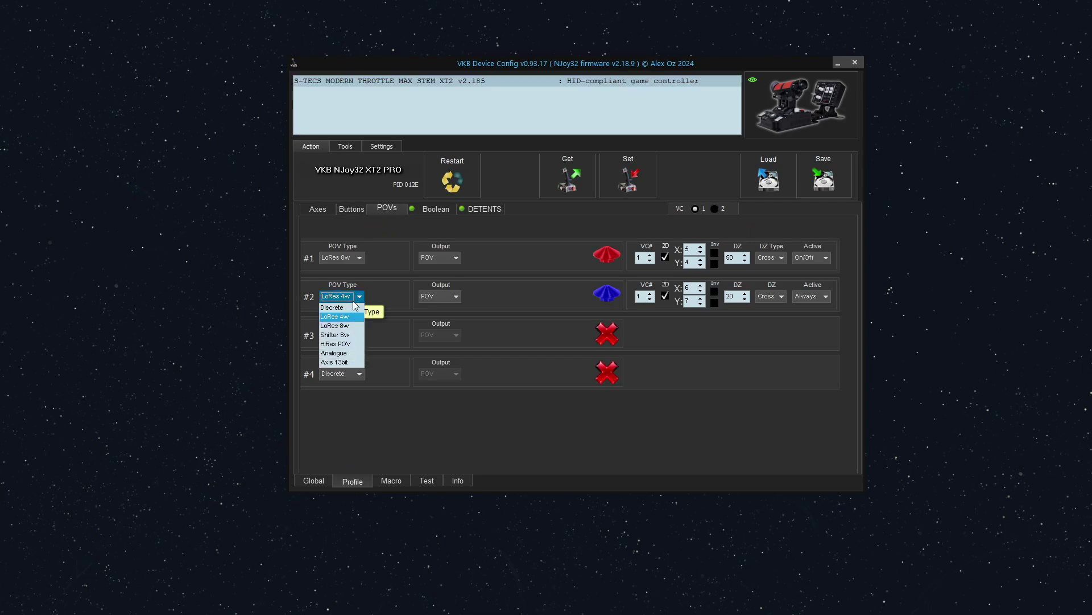
pyautogui.click(355, 328)
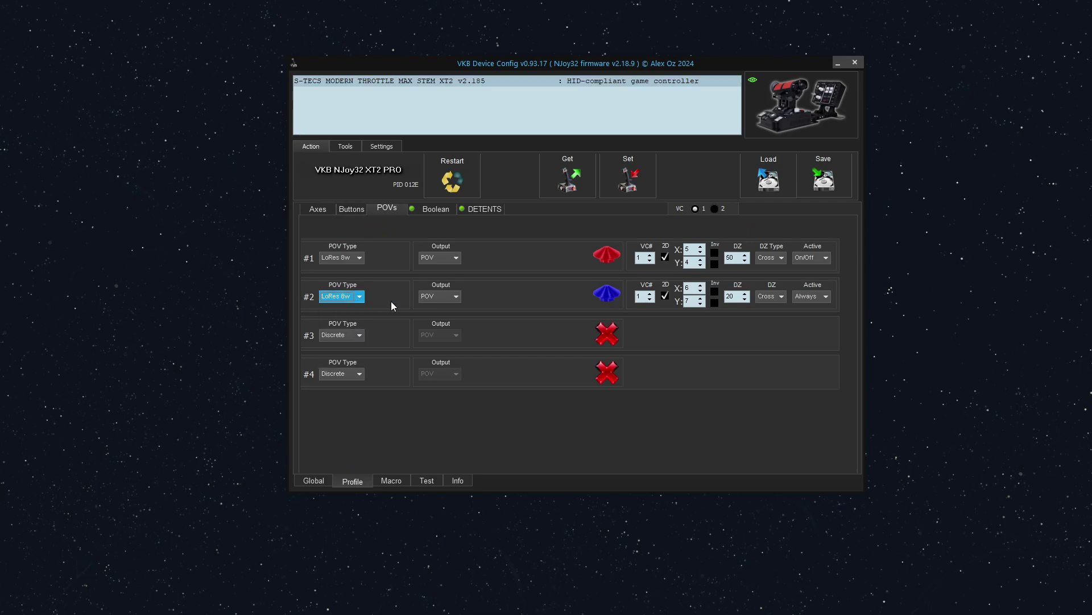
pyautogui.click(635, 180)
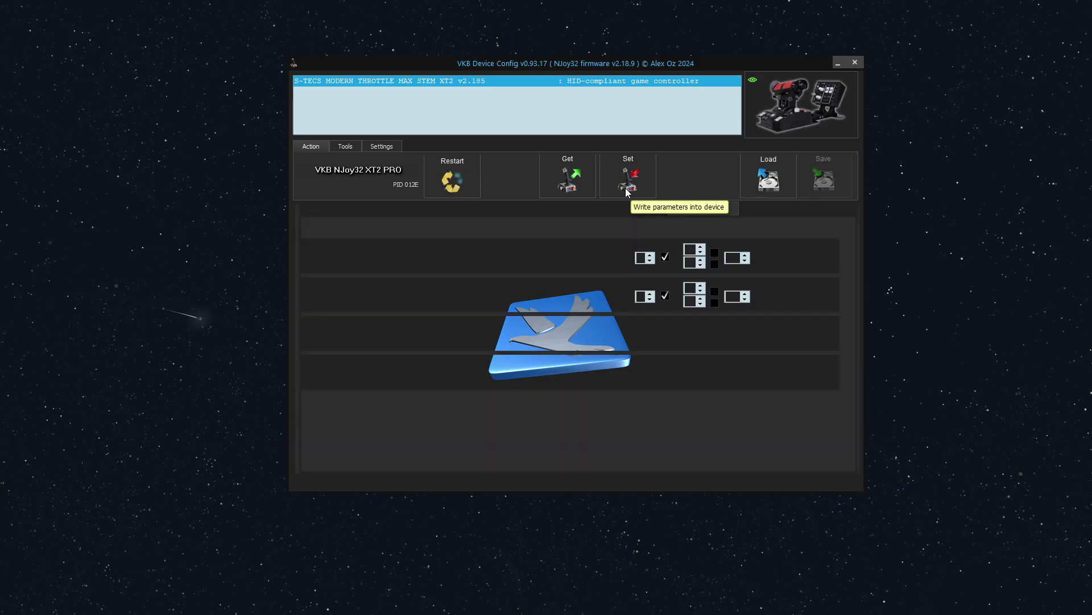
# Open the live Buttons/POVs test to check both hats read as LoRes 8w
pyautogui.click(430, 481)
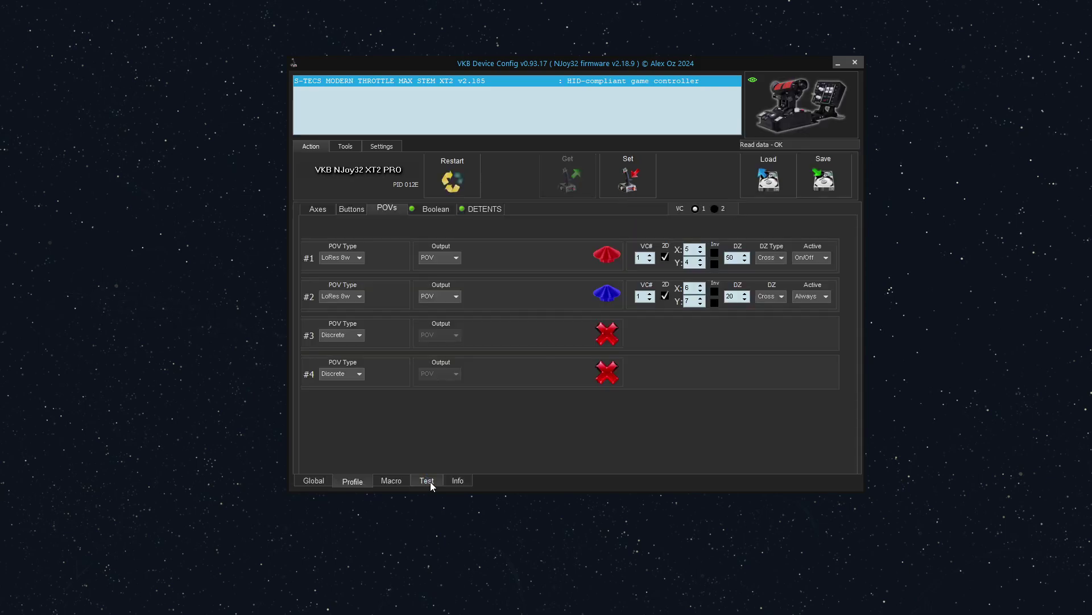